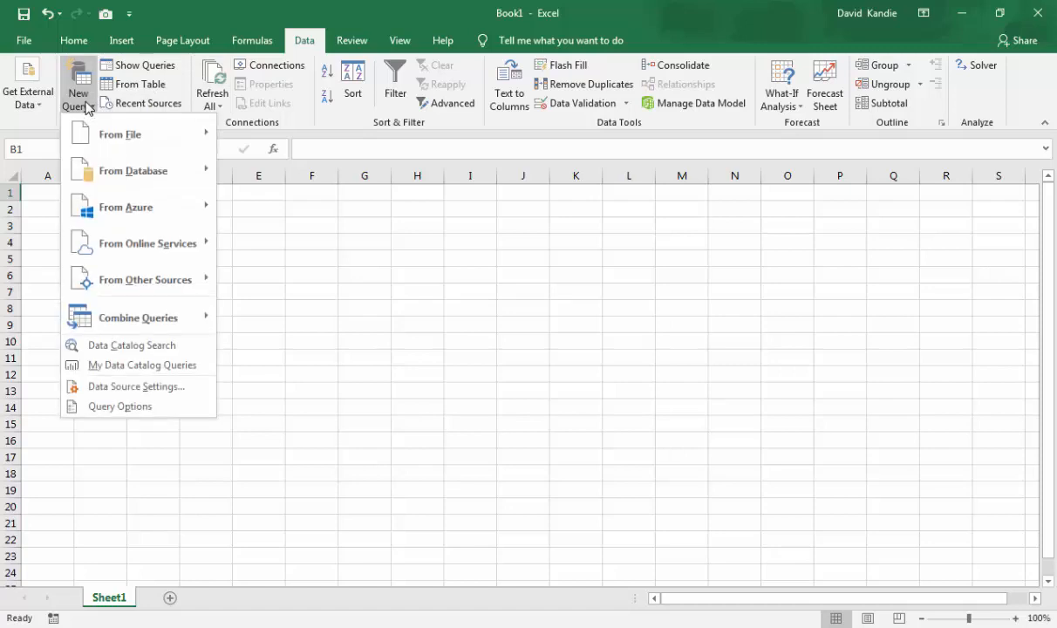
pyautogui.moveTo(112, 132)
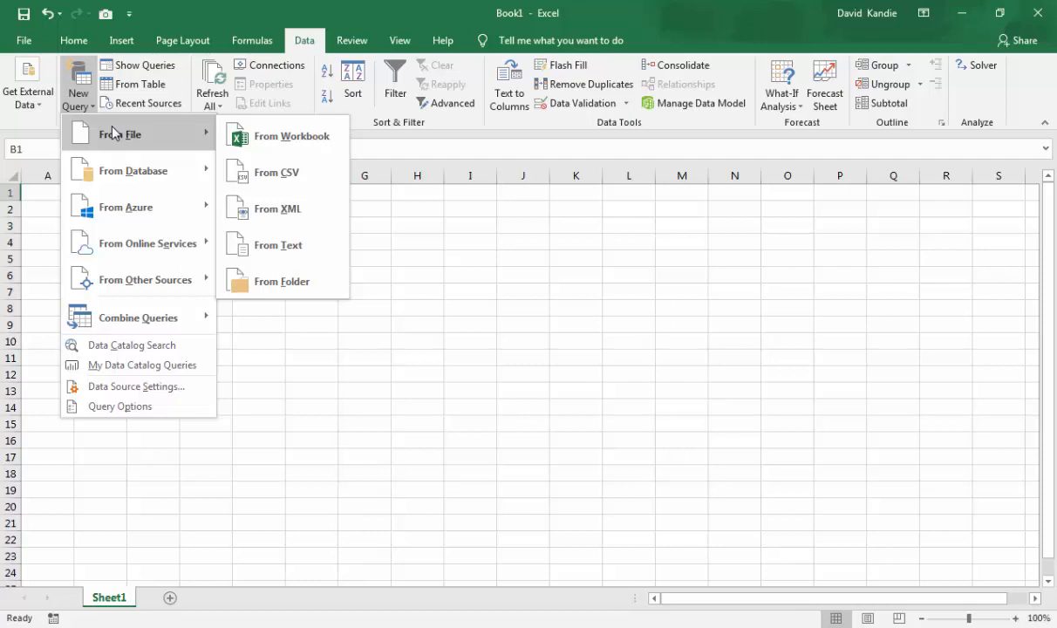
pyautogui.moveTo(155, 173)
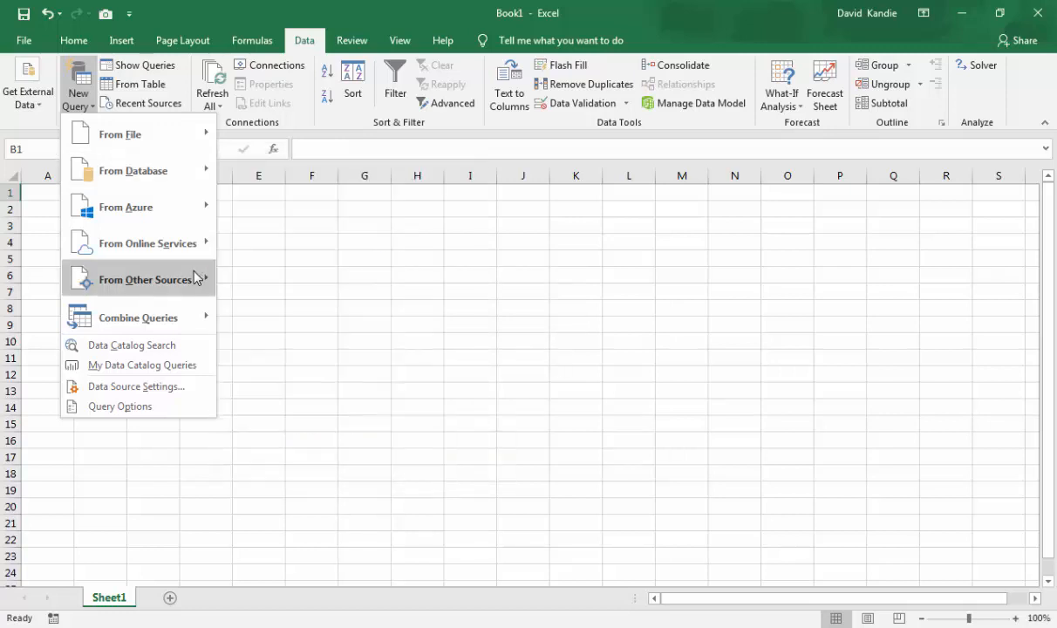
pyautogui.moveTo(195, 278)
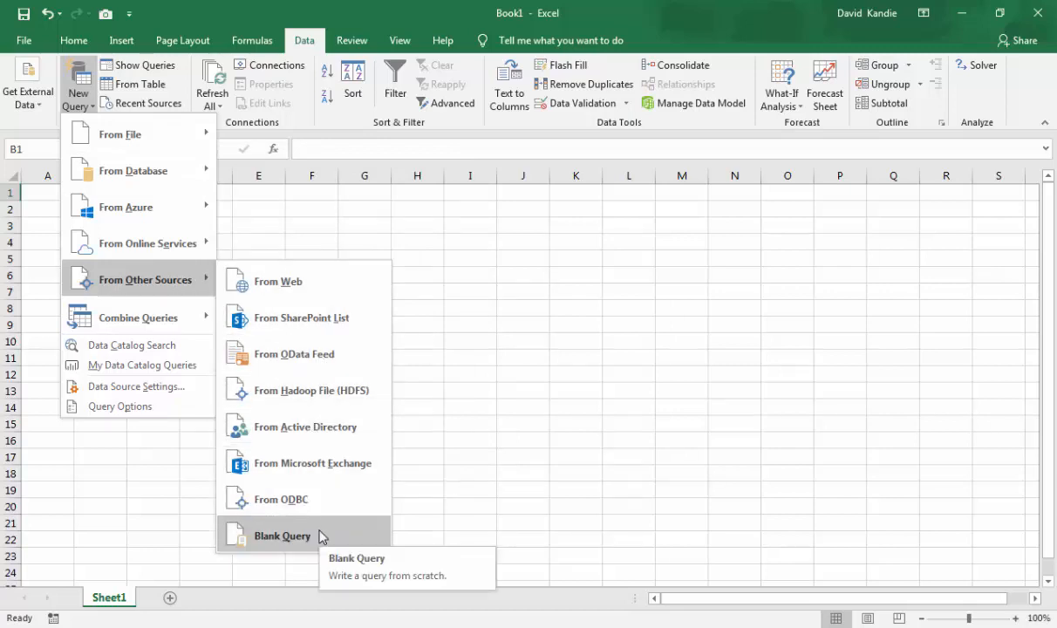
pyautogui.click(300, 233)
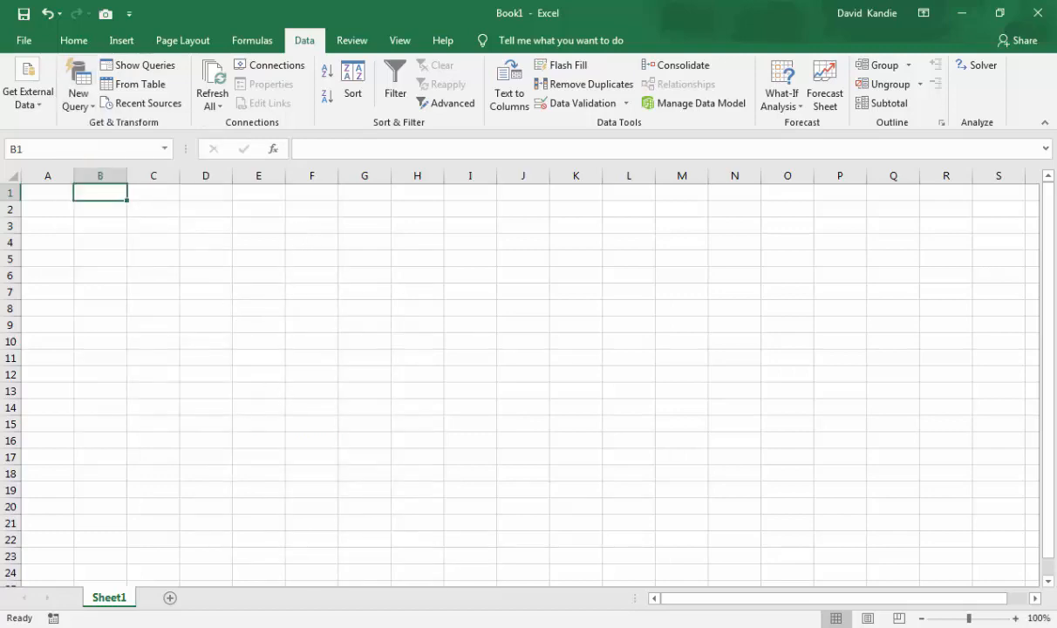
# - In the Power Query Consolidation Example workbook, format the Zone C data A1:M16 as a table with headers in the first light style
pyautogui.click(257, 593)
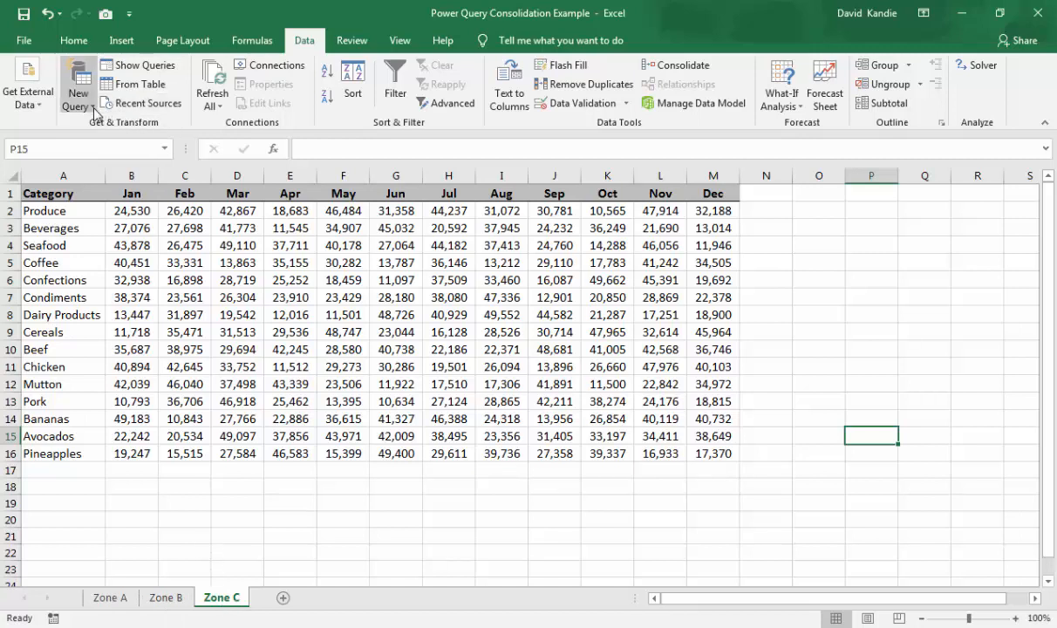
pyautogui.click(155, 335)
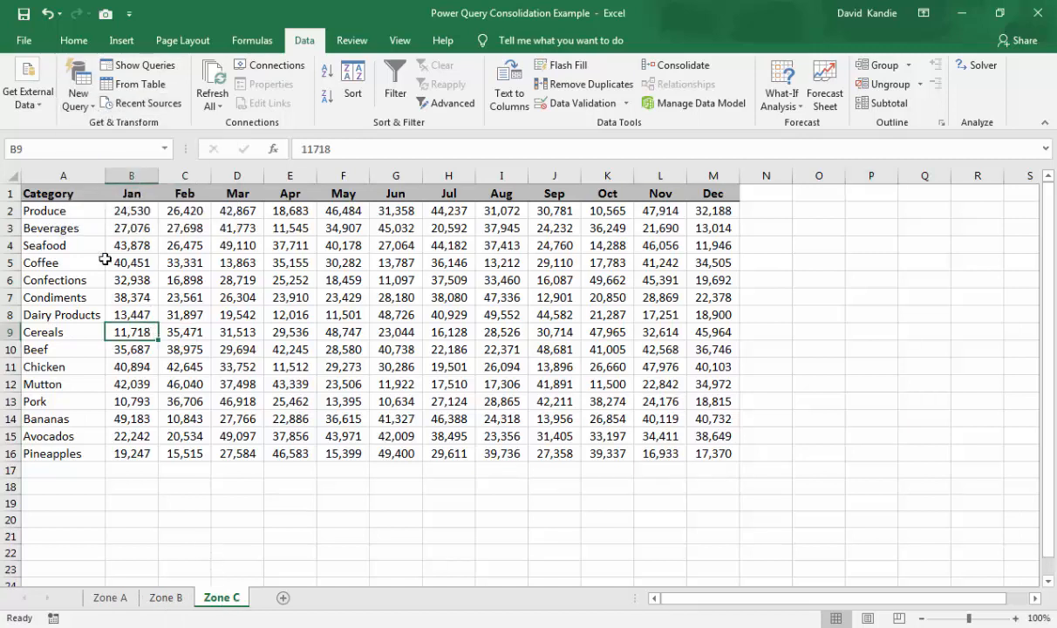
pyautogui.click(70, 195)
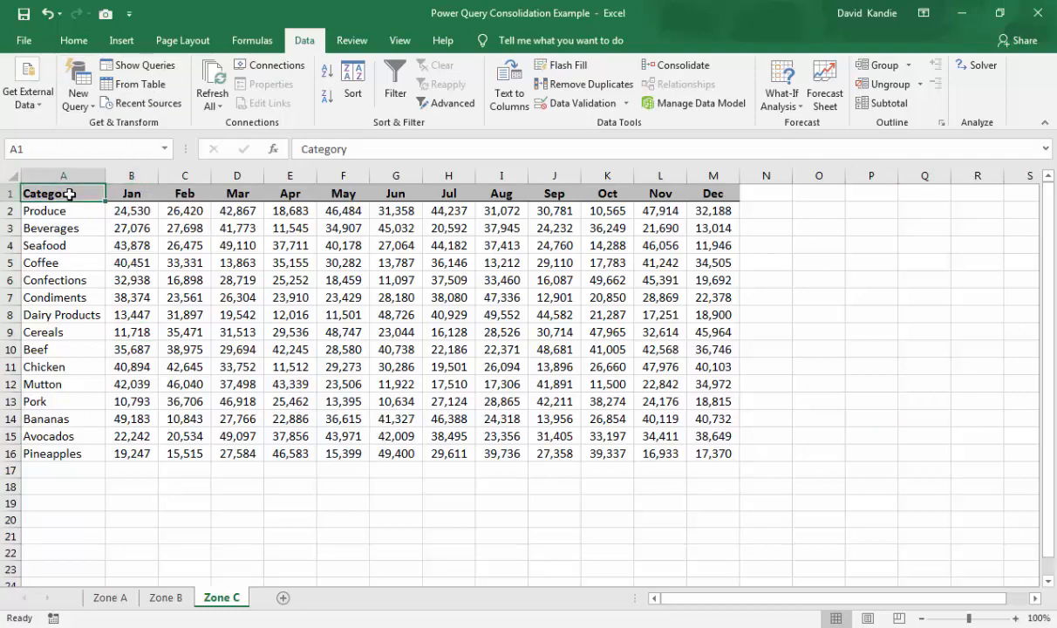
pyautogui.click(76, 40)
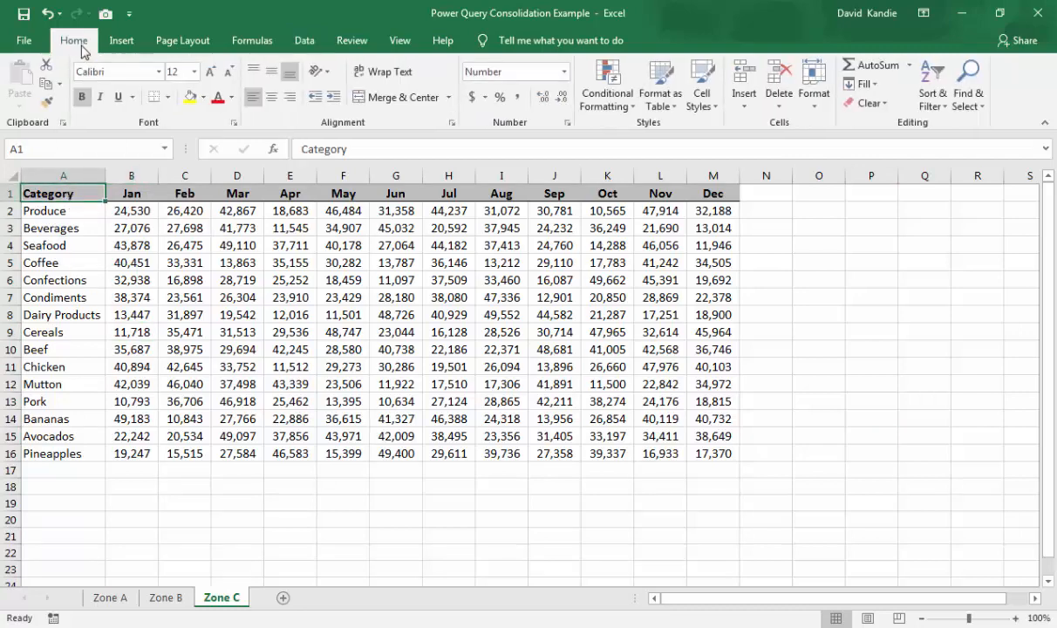
pyautogui.click(656, 104)
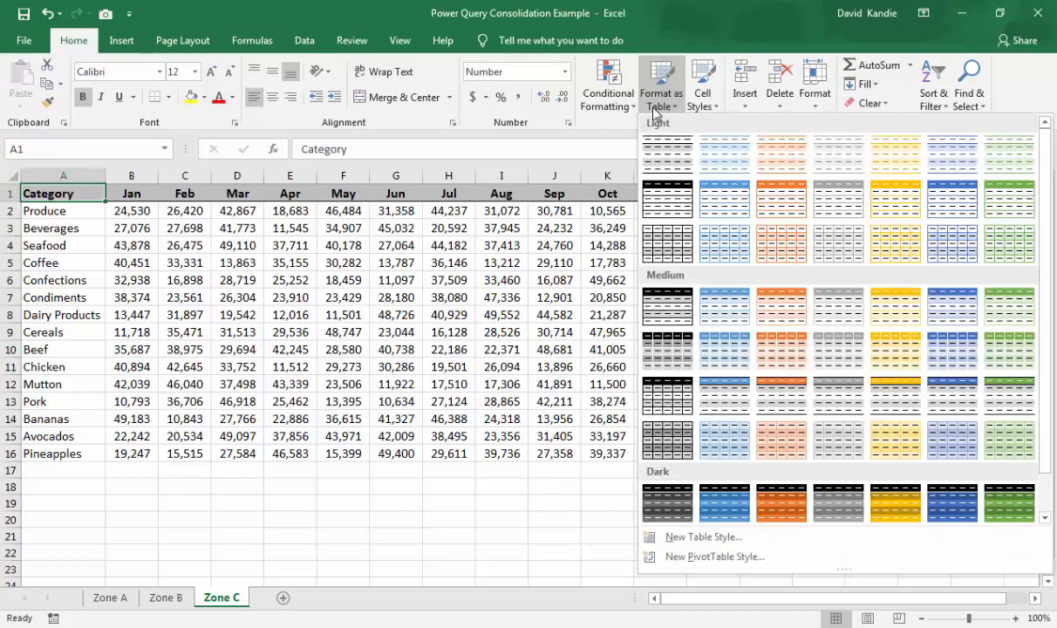
pyautogui.click(668, 152)
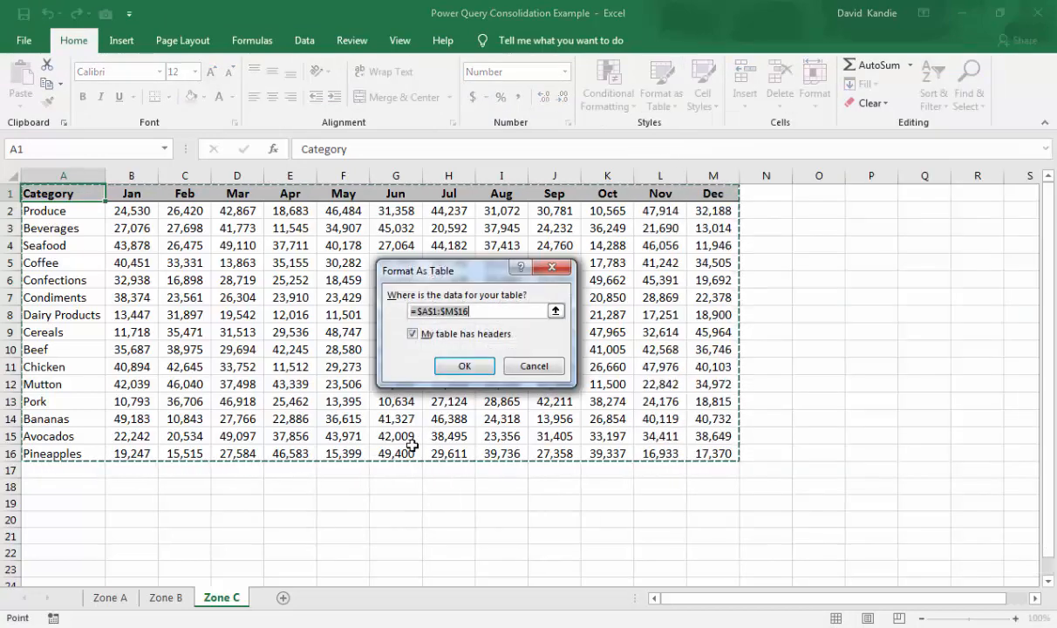
pyautogui.click(464, 365)
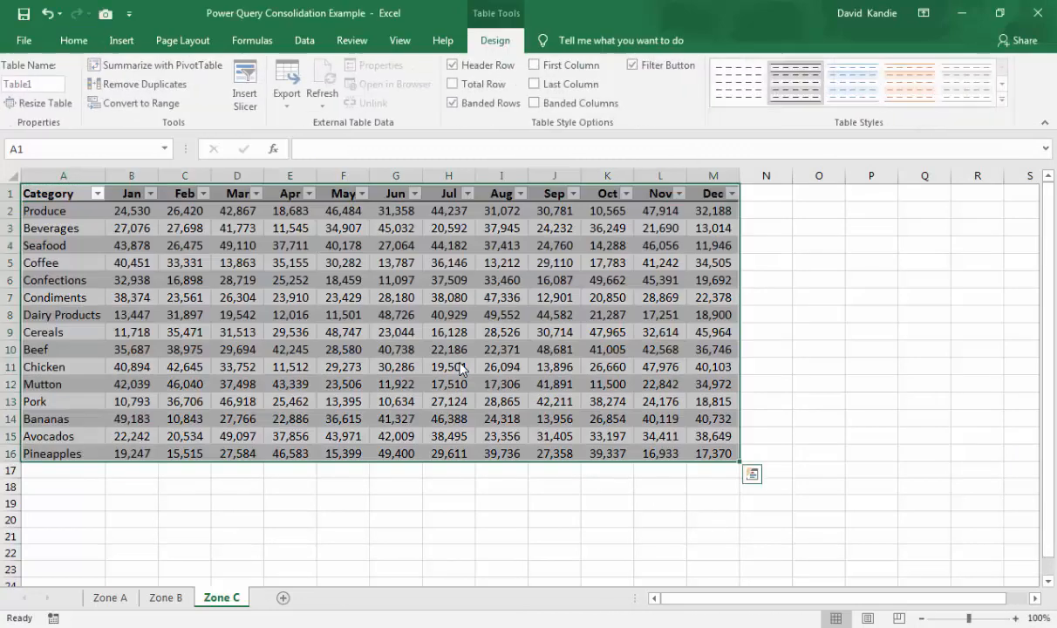
pyautogui.click(110, 597)
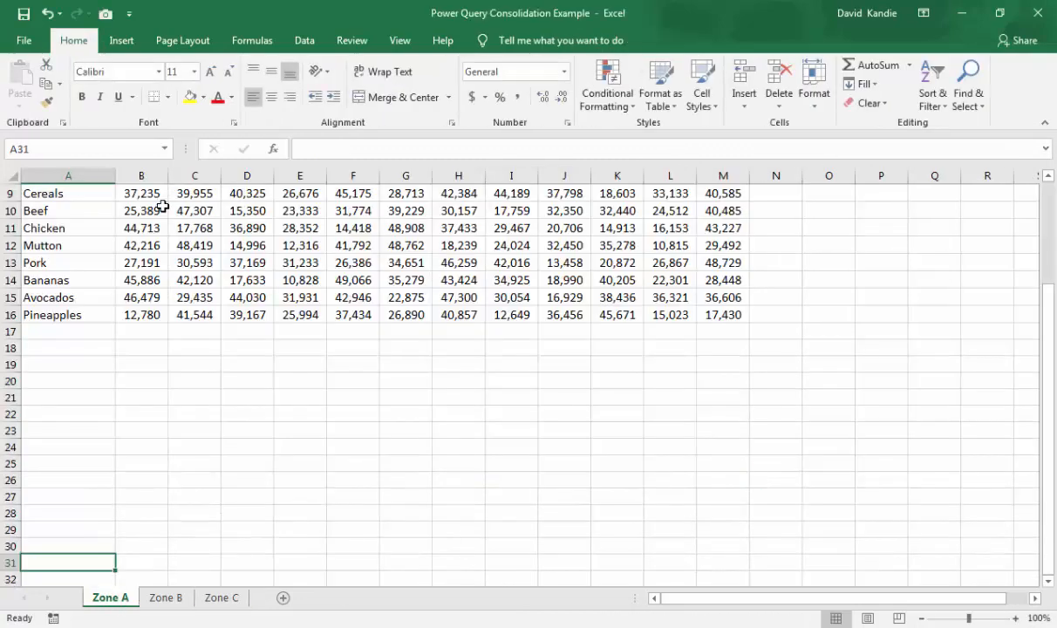
pyautogui.click(660, 94)
pyautogui.press('Escape')
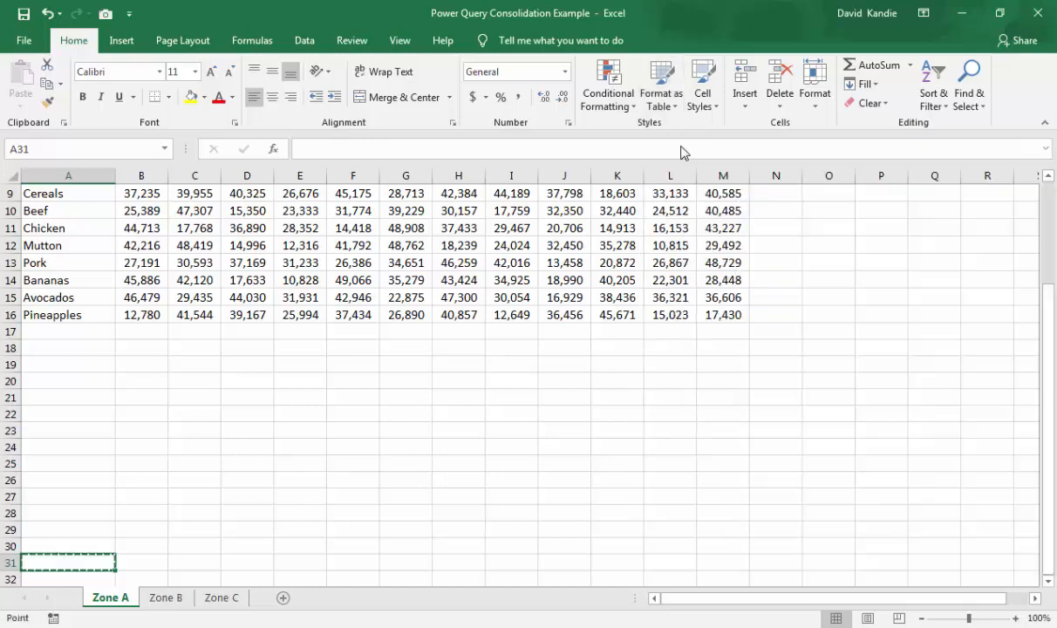
pyautogui.click(471, 367)
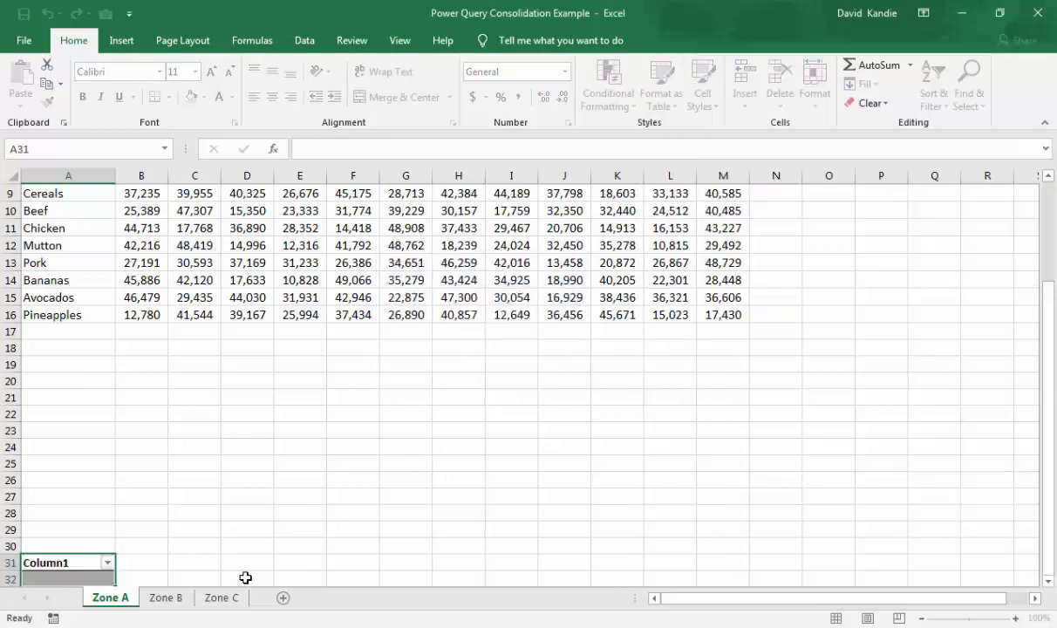
pyautogui.hotkey('ctrl', 'z')
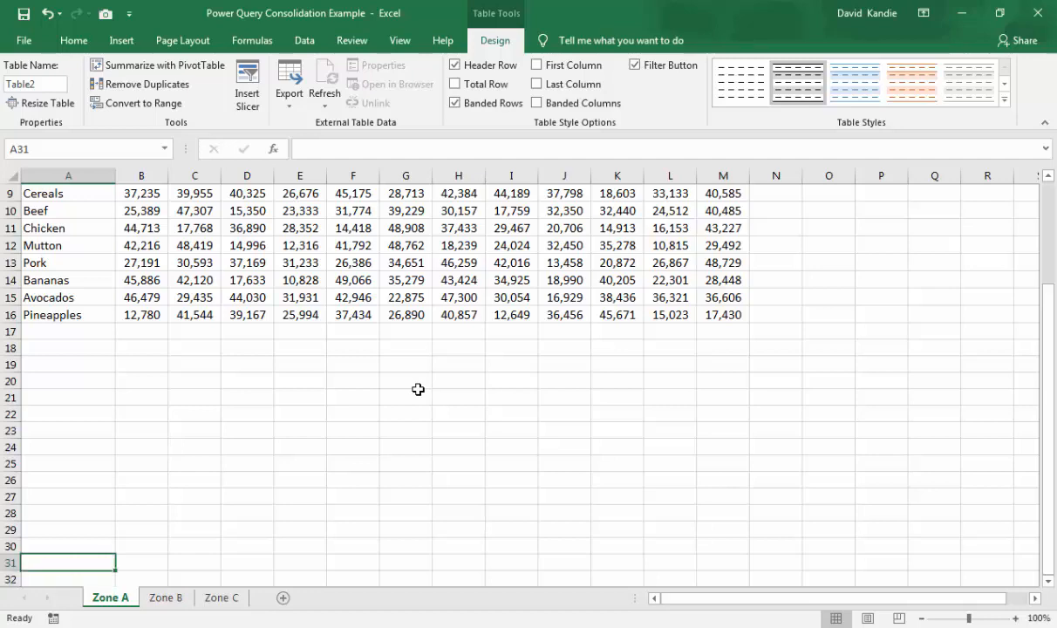
# - Format the Zone A sheet's data range, starting at the Category header, as a table in the first light style
pyautogui.click(197, 264)
pyautogui.hotkey('ctrl', 'Up')
pyautogui.hotkey('ctrl', 'Left')
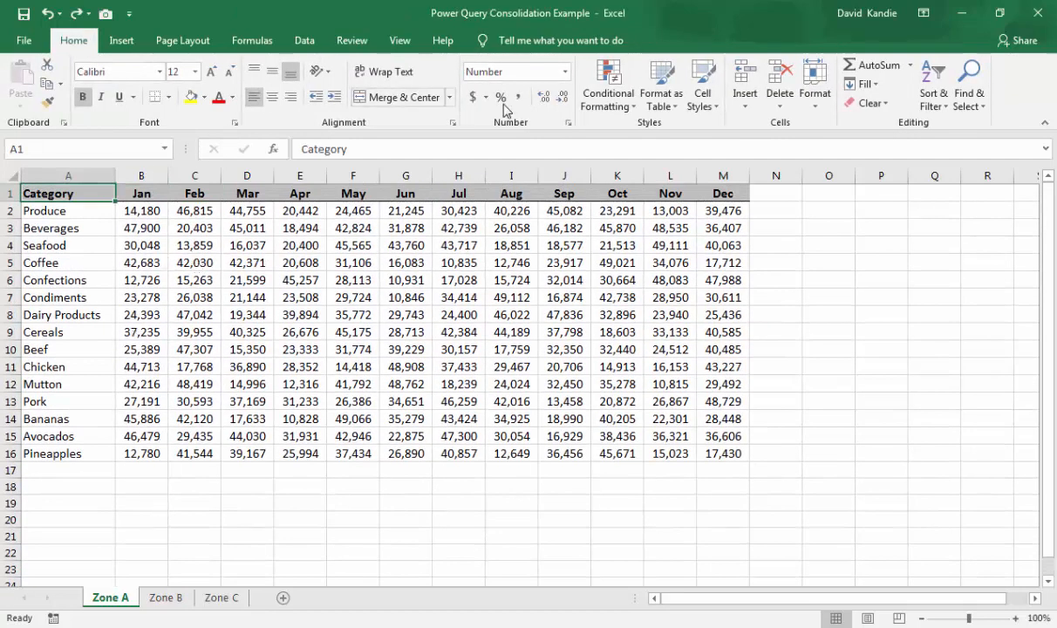
pyautogui.click(669, 109)
pyautogui.click(615, 208)
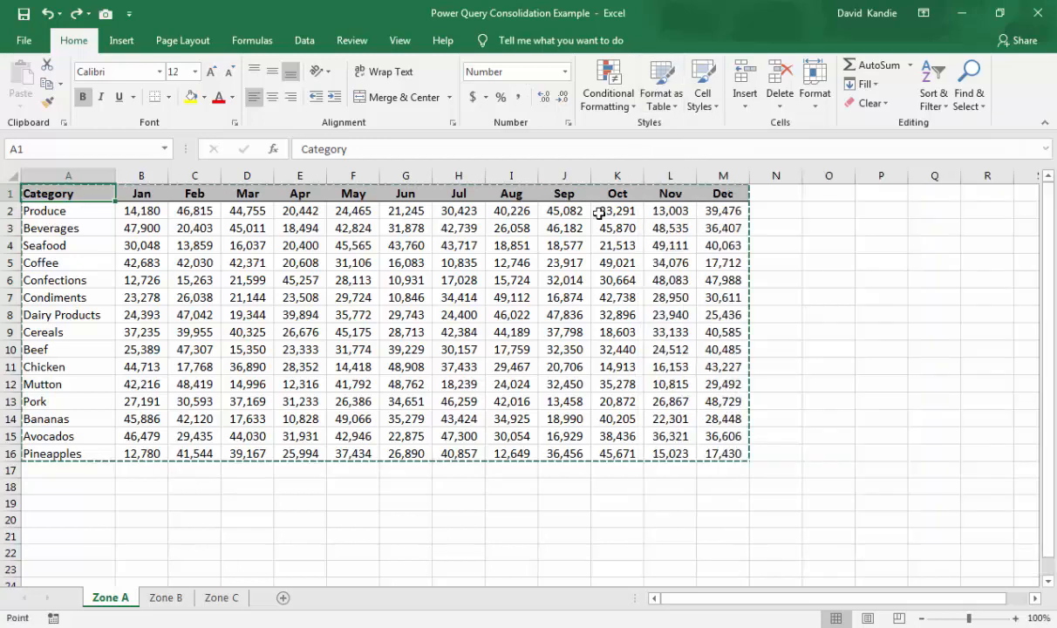
pyautogui.click(465, 367)
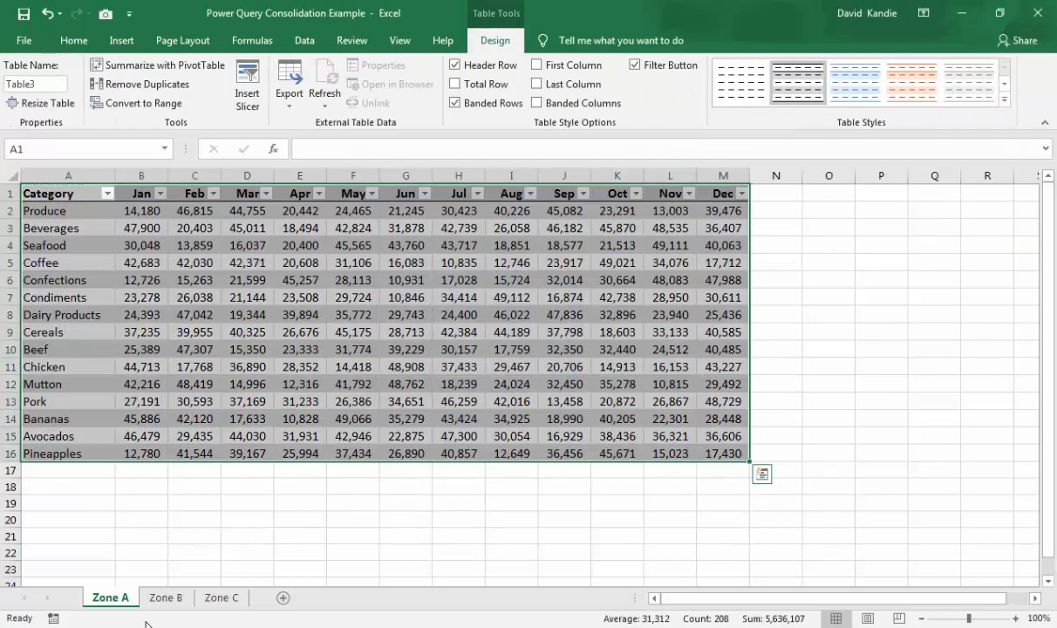
# - Format the Zone B sheet's data A1:M16 as a table with headers, using the first light style
pyautogui.click(165, 597)
pyautogui.click(140, 350)
pyautogui.hotkey('ctrl', 'a')
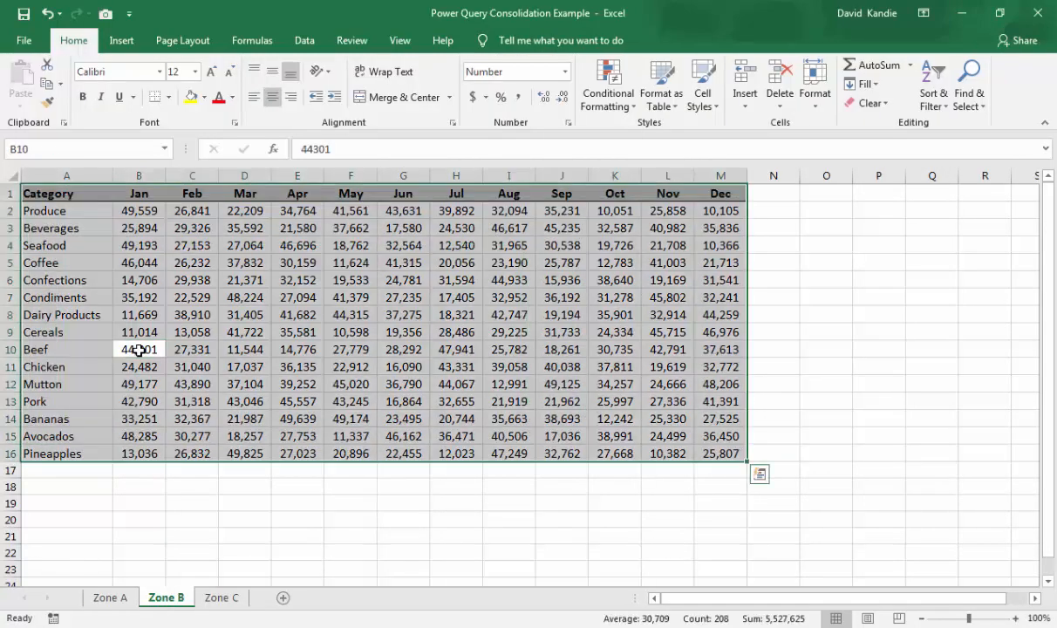
pyautogui.click(63, 194)
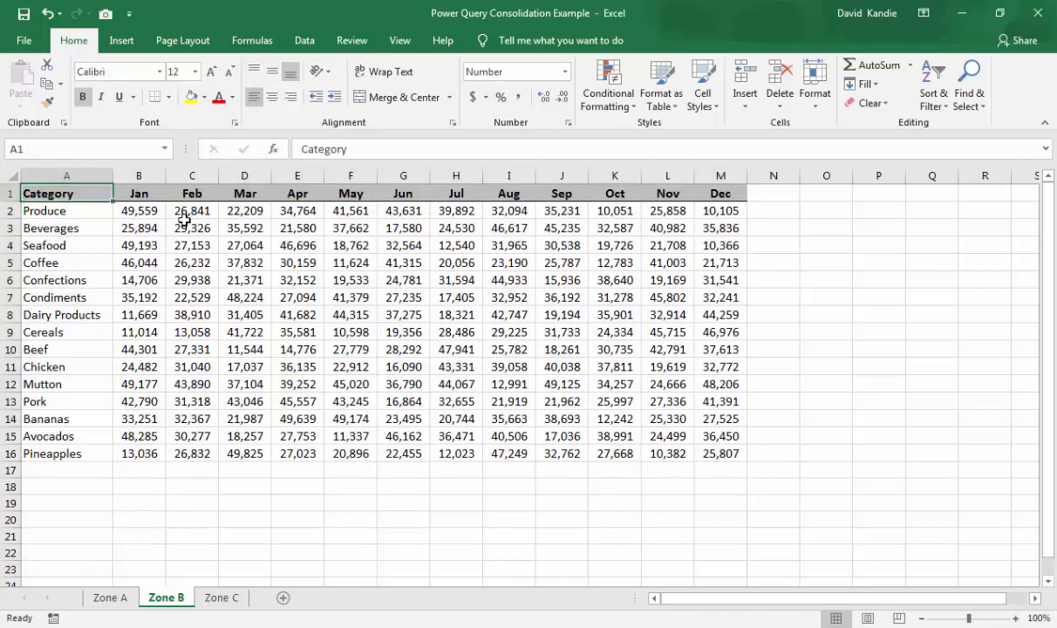
pyautogui.click(645, 101)
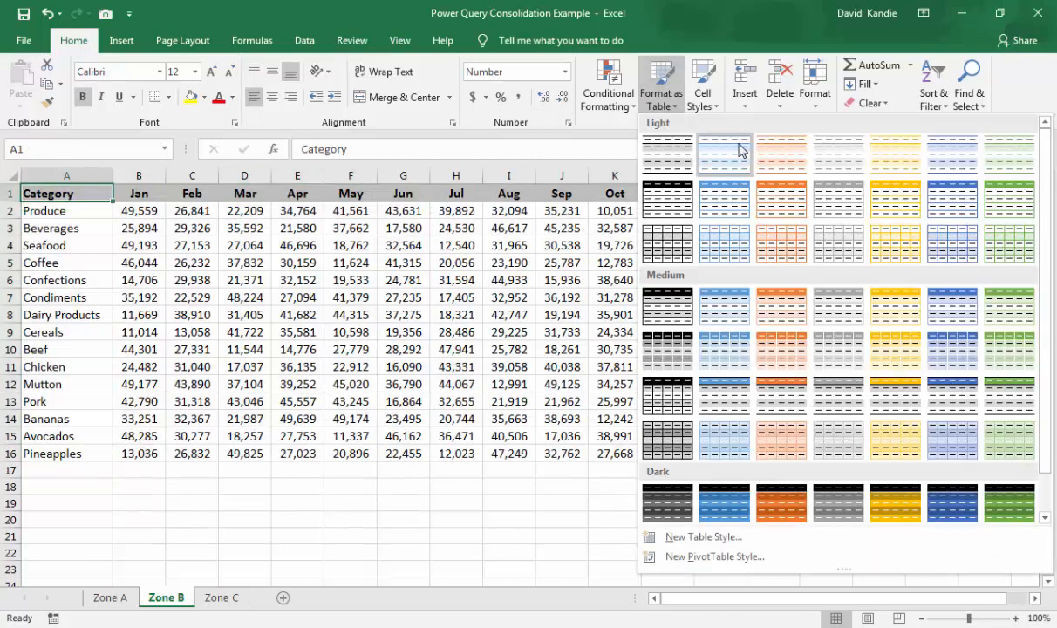
pyautogui.click(631, 146)
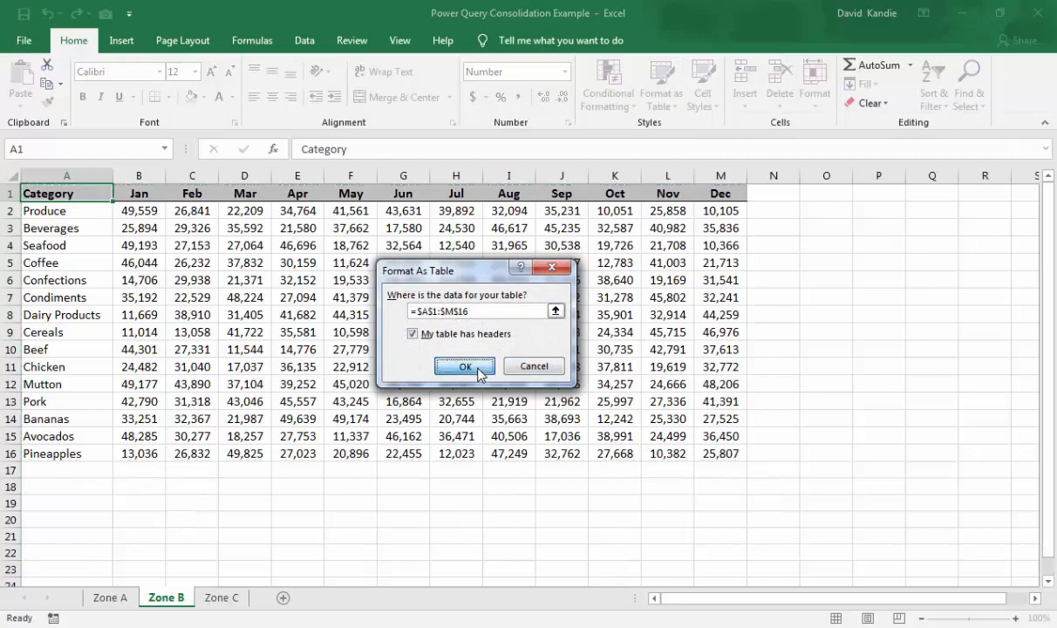
pyautogui.click(465, 365)
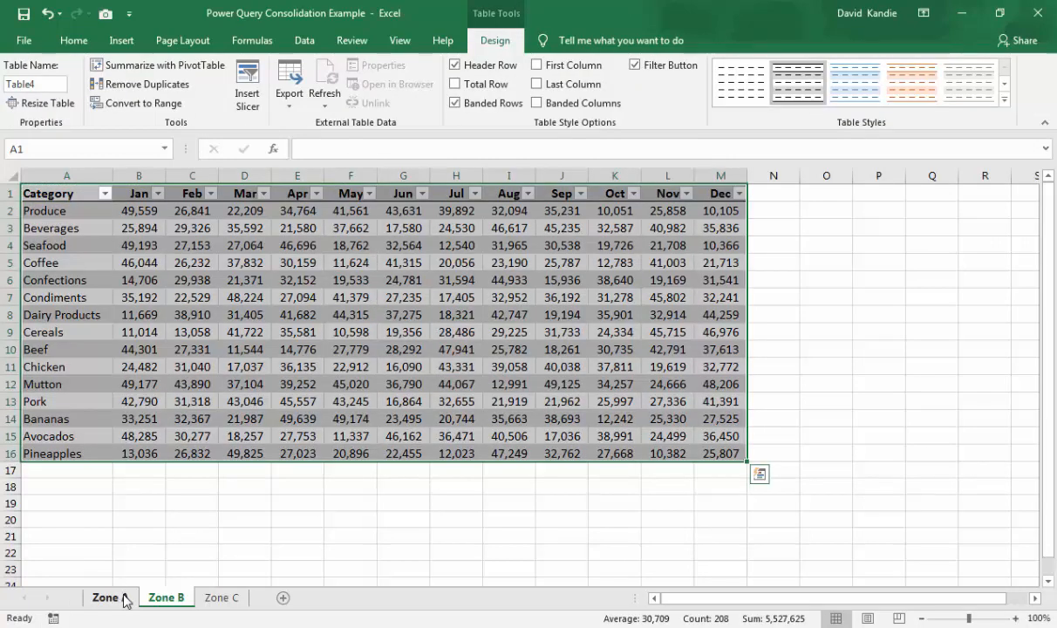
# - Rename the table on the Zone A sheet after its zone
pyautogui.click(124, 597)
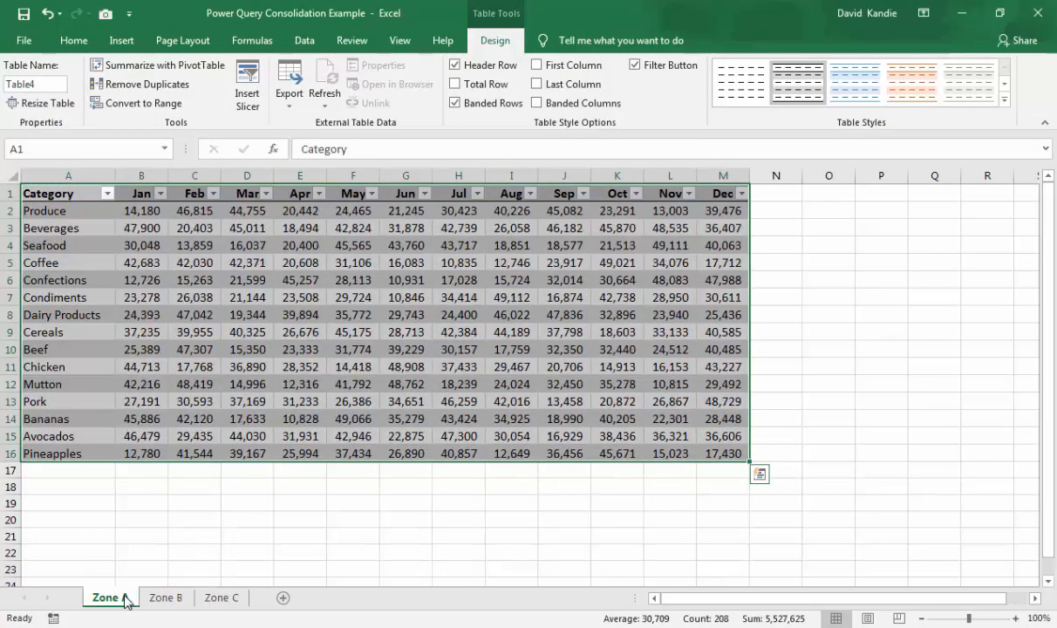
pyautogui.click(38, 86)
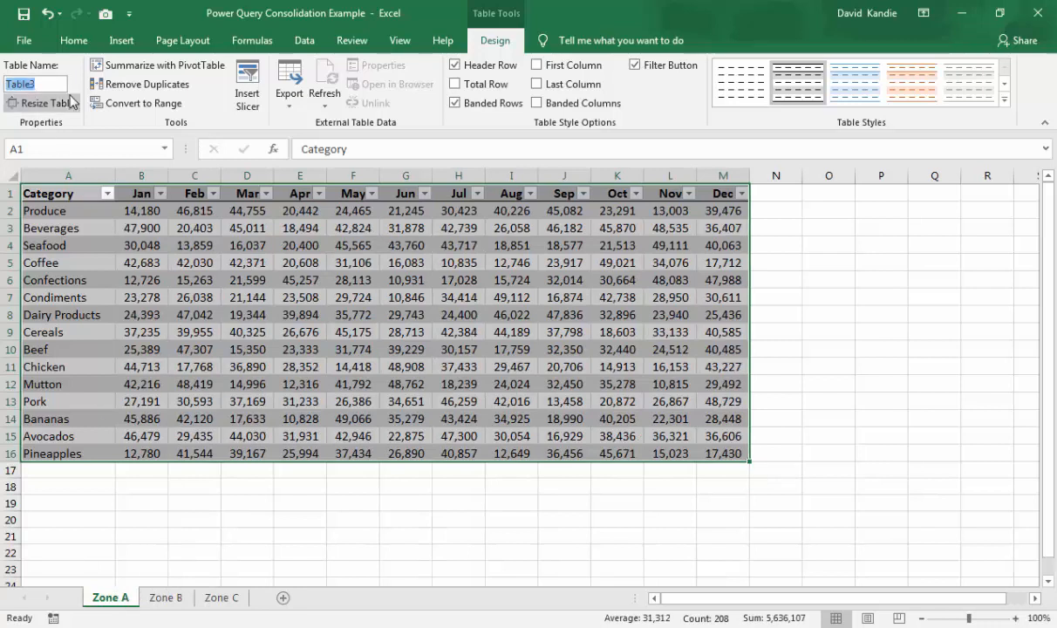
pyautogui.write('ZoneA')
pyautogui.press('Return')
# - Rename the table on the Zone B sheet as ZoneB
pyautogui.click(166, 598)
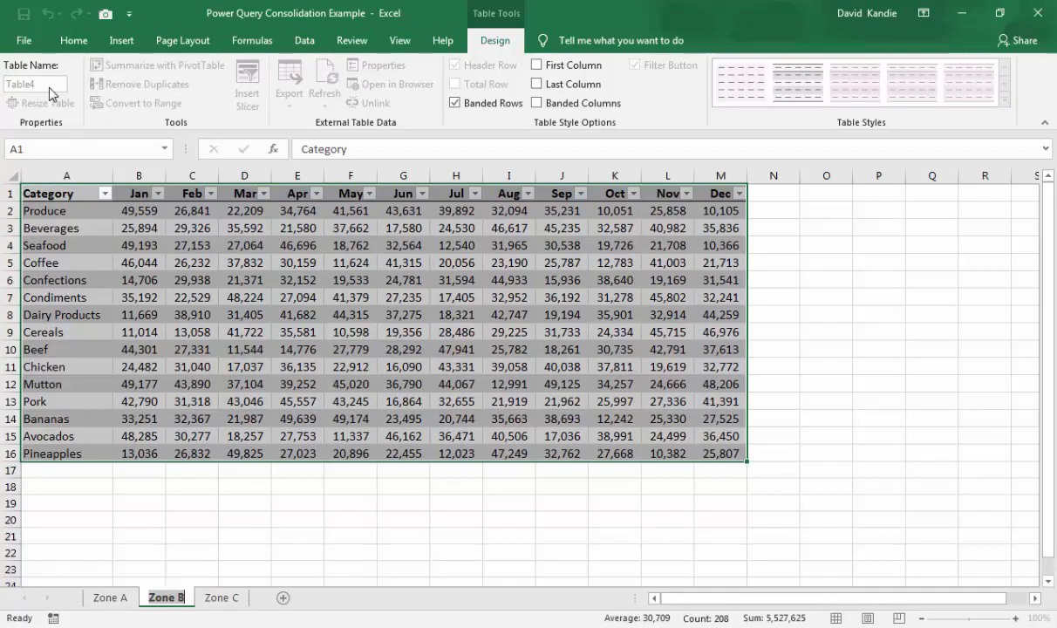
pyautogui.click(133, 296)
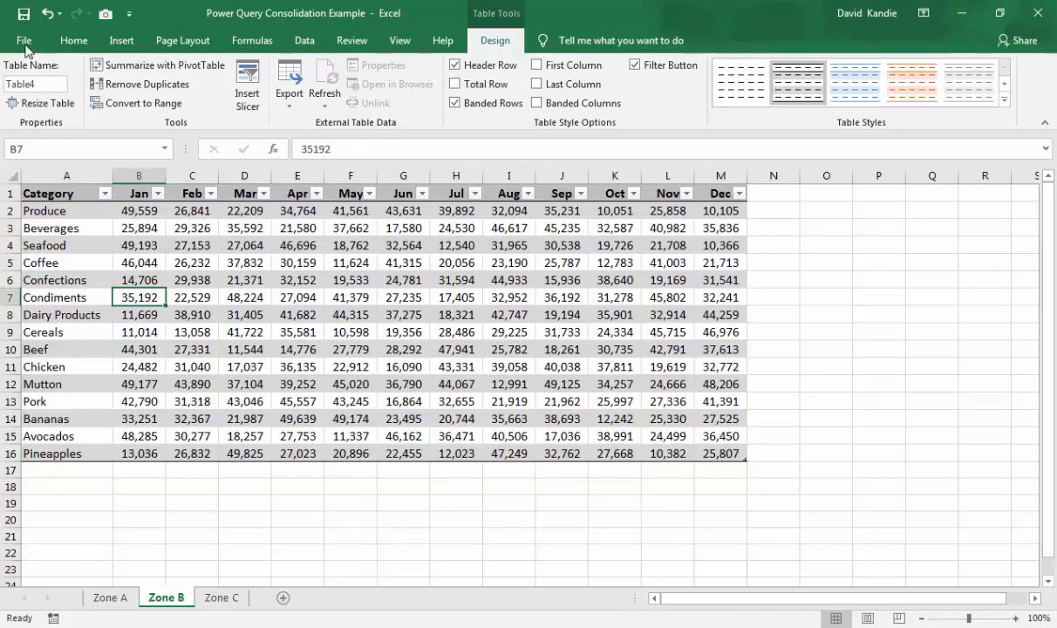
pyautogui.click(48, 84)
pyautogui.write('ZoneB')
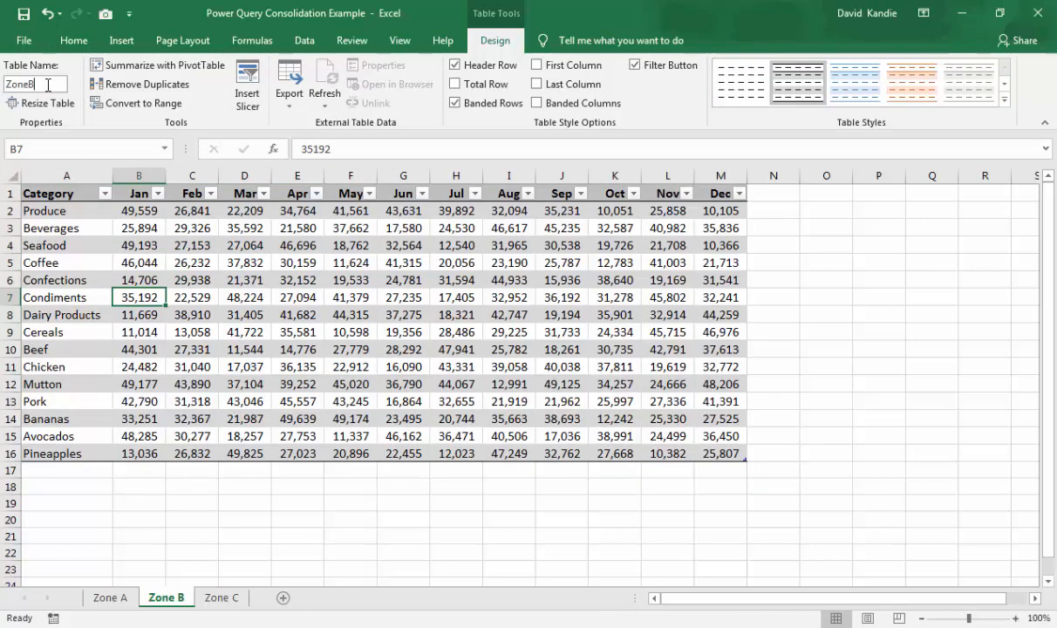
pyautogui.click(190, 245)
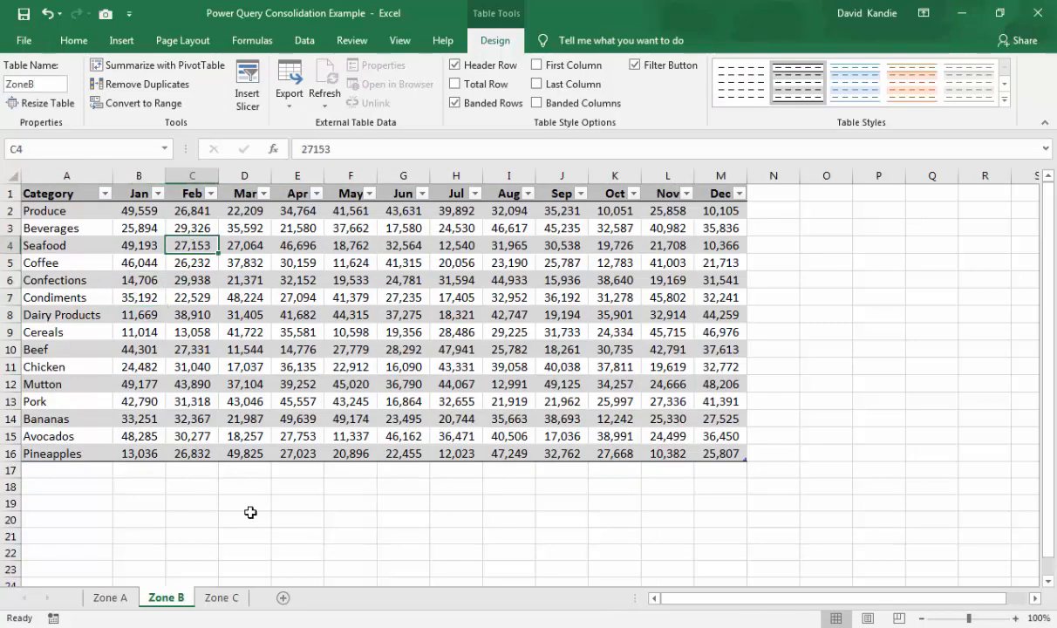
# - Rename the table on the Zone C sheet as ZoneC
pyautogui.click(221, 598)
pyautogui.click(56, 85)
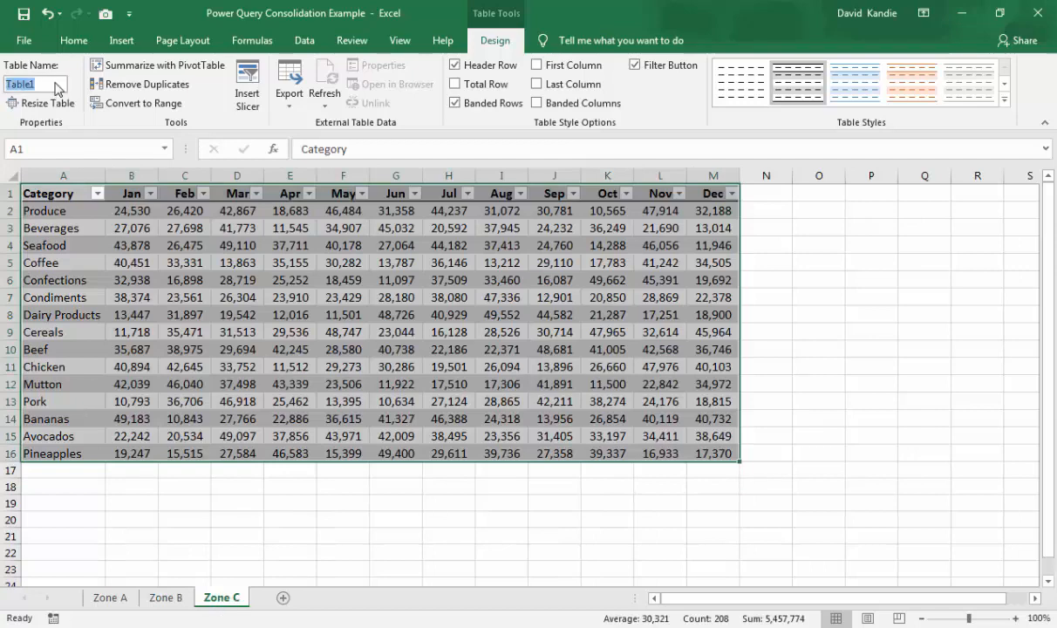
pyautogui.write('ZoneC')
pyautogui.click(182, 227)
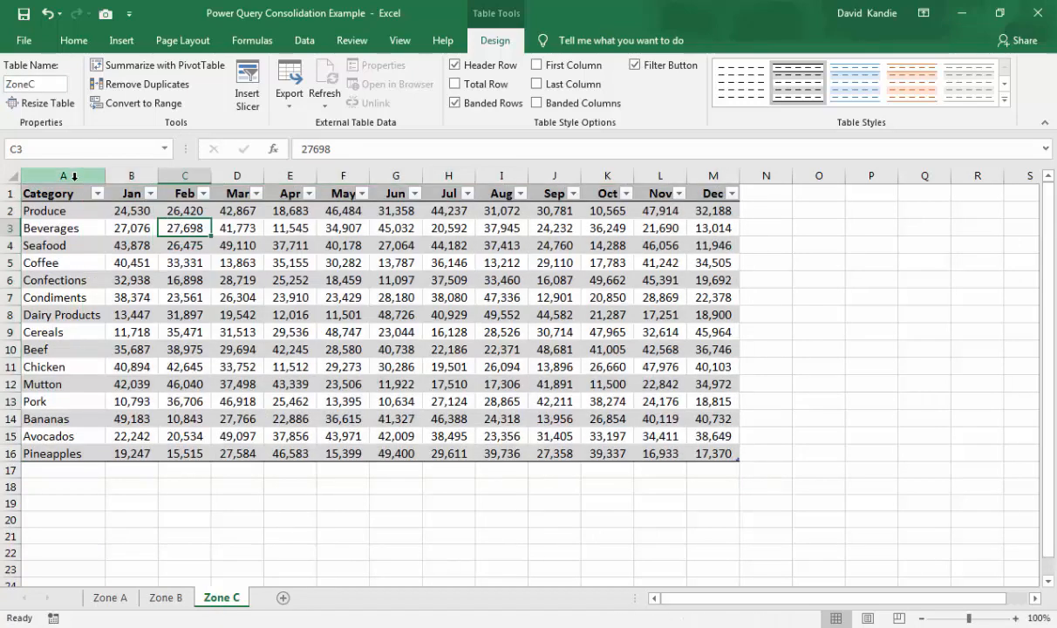
# - Create a new blank query from the Zone C sheet and open it in the Power Query Editor
pyautogui.click(76, 192)
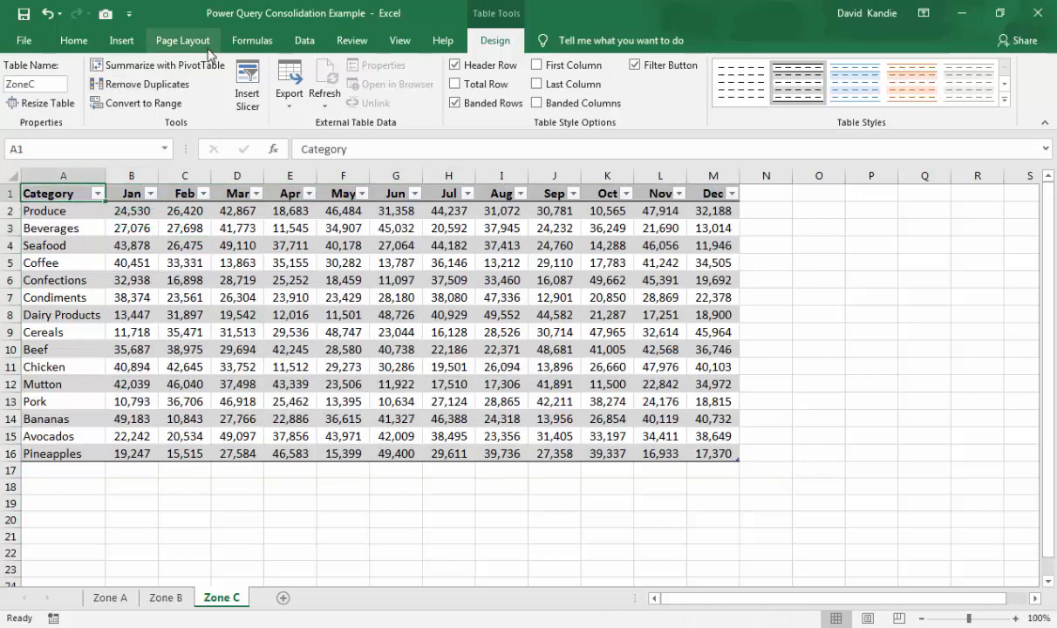
pyautogui.click(302, 44)
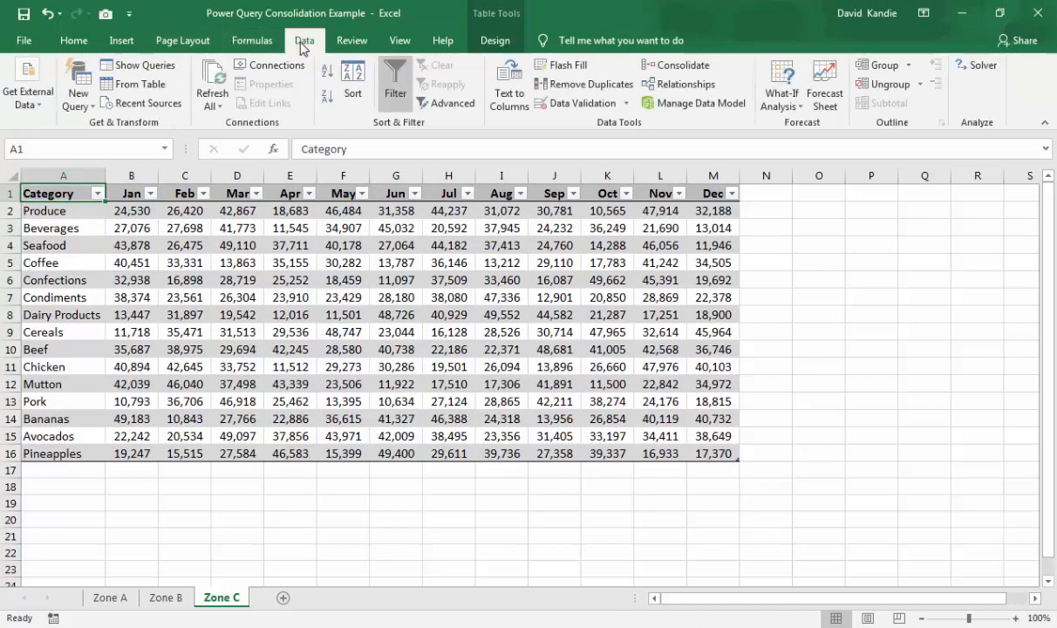
pyautogui.click(87, 105)
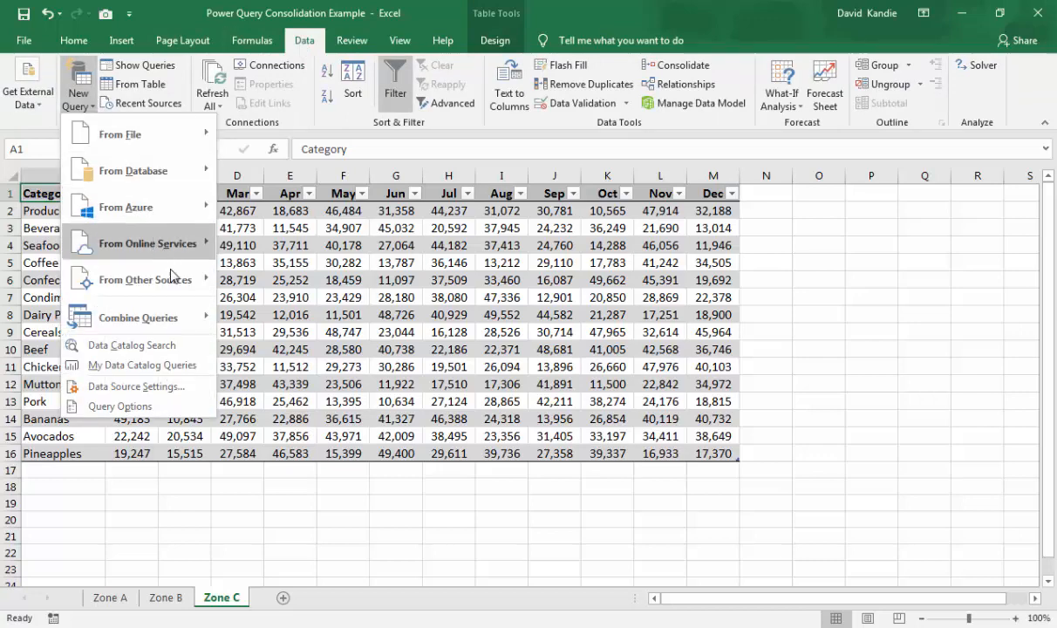
pyautogui.moveTo(174, 283)
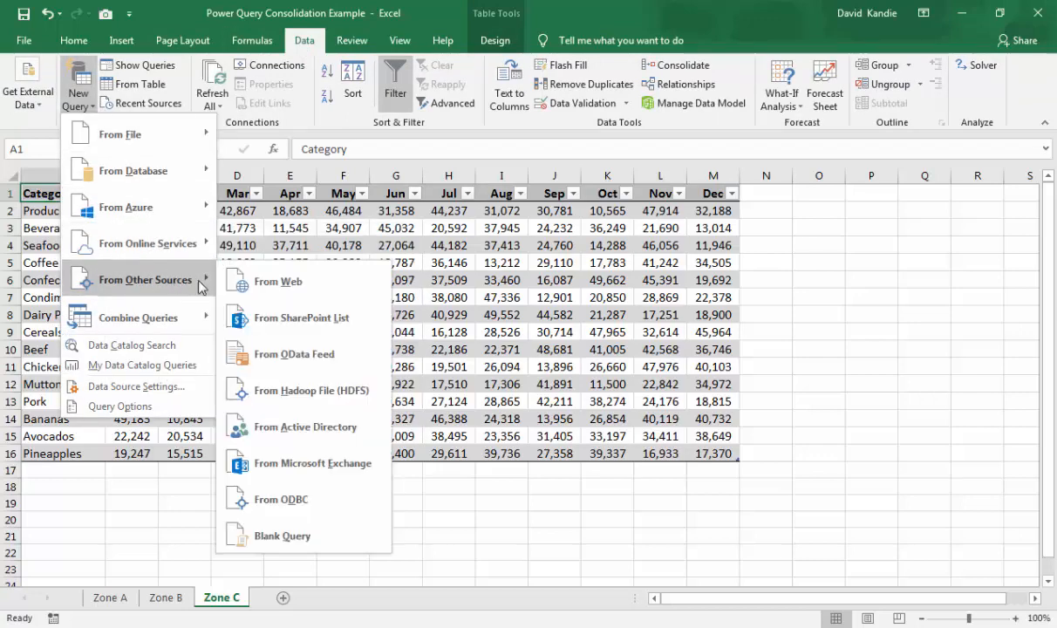
pyautogui.click(288, 534)
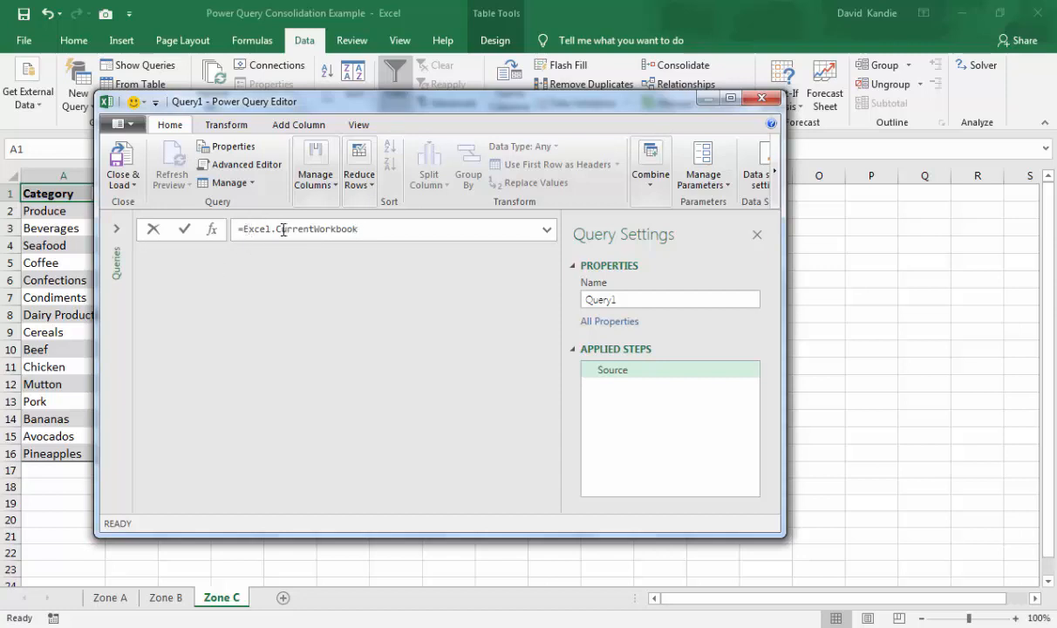
# - Set the blank query's source formula to =Excel.CurrentWorkbook() to list the workbook's tables
pyautogui.click(367, 233)
pyautogui.write('()')
pyautogui.press('Return')
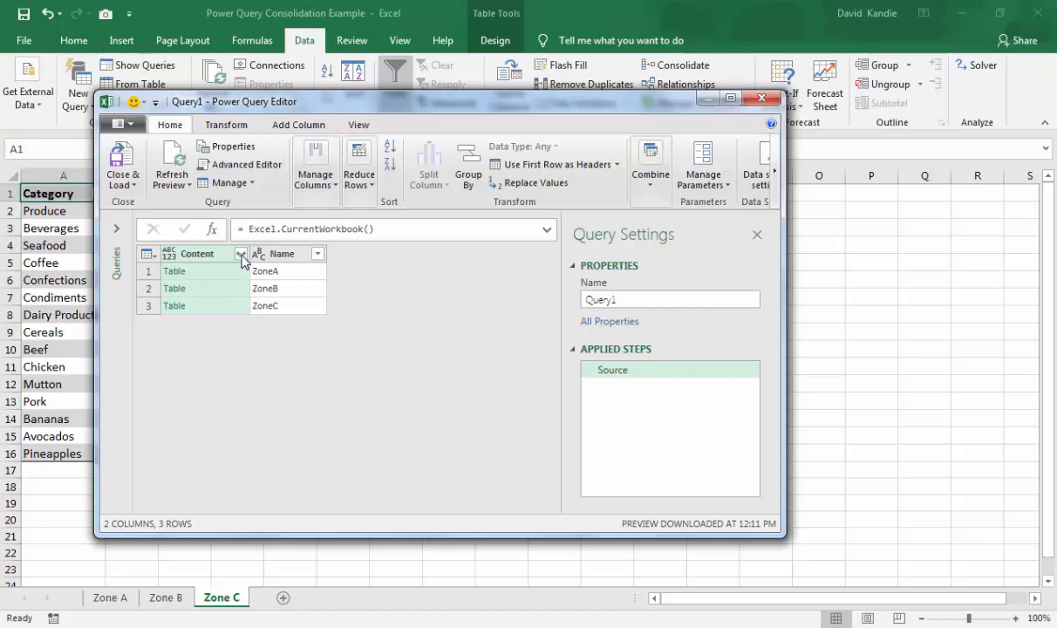
# - Expand the Content column with all its columns, without using the original column name as prefix
pyautogui.click(242, 254)
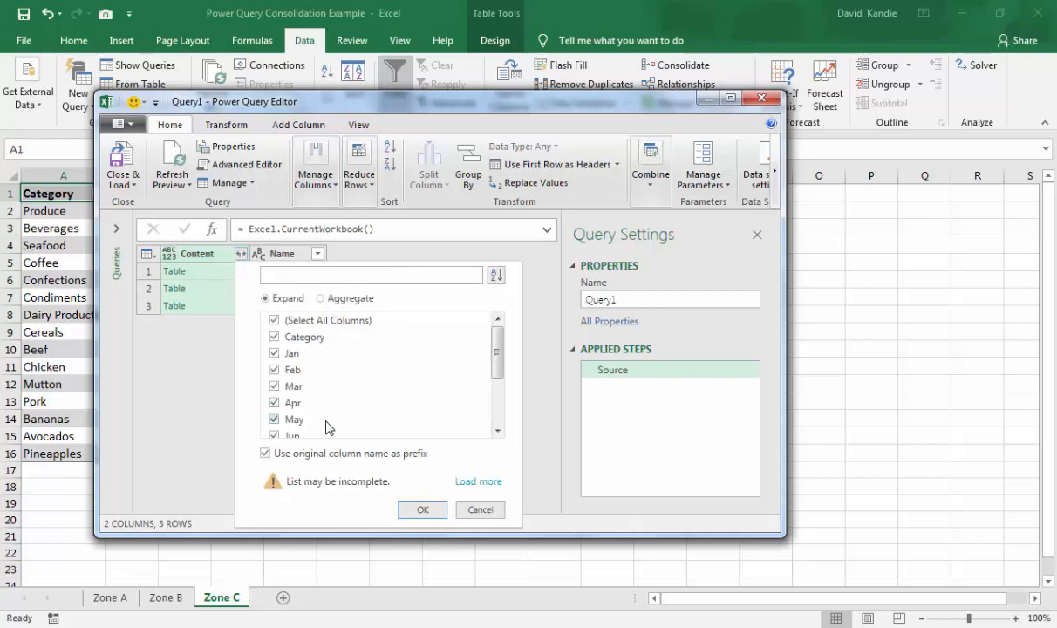
pyautogui.click(266, 453)
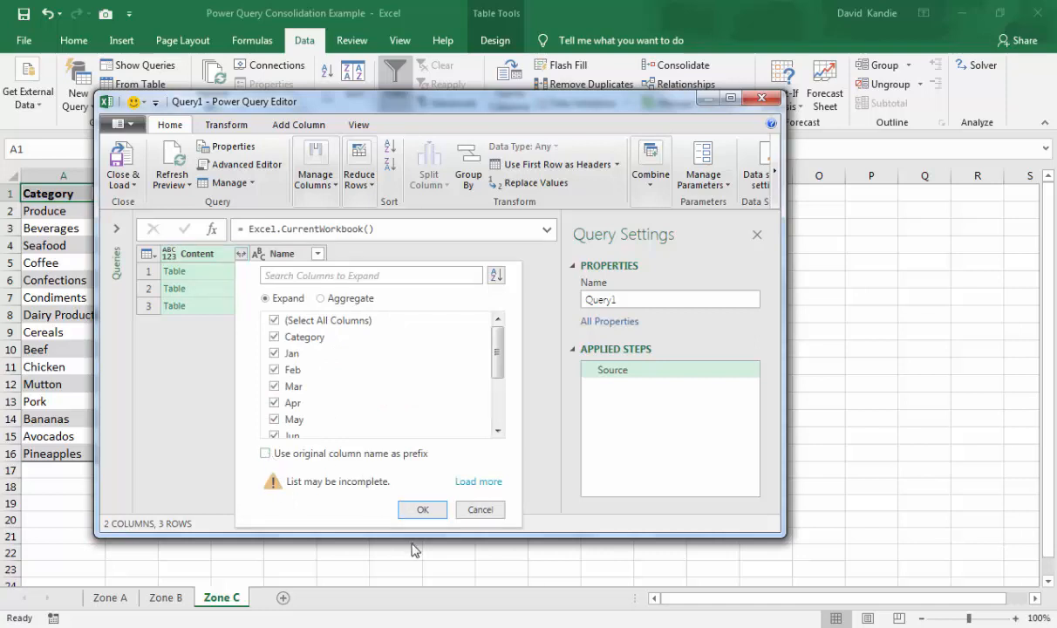
pyautogui.click(423, 509)
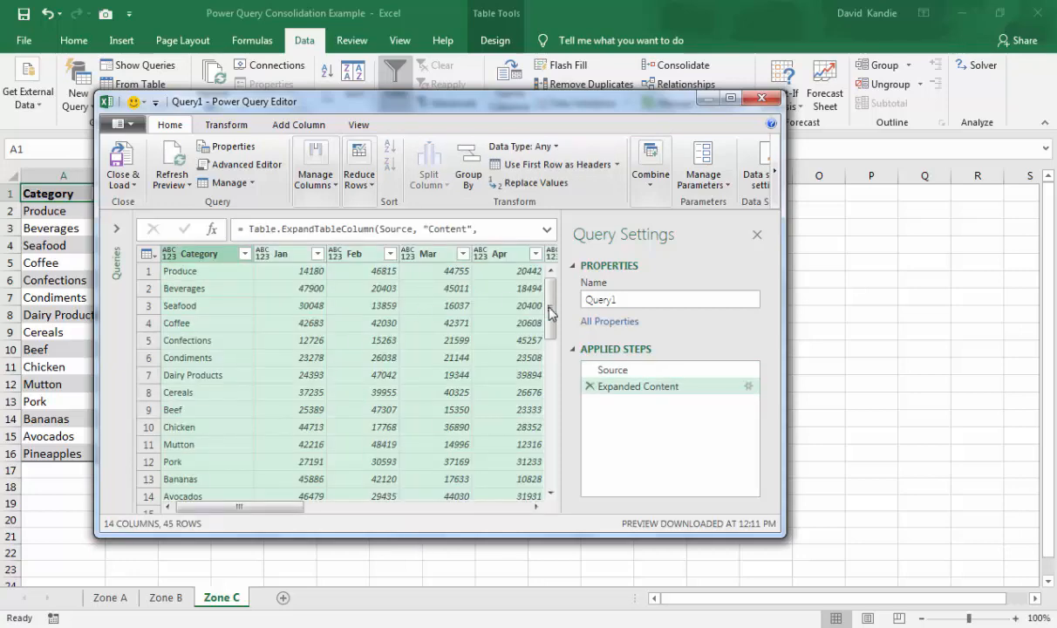
# - Examine the expanded rows in the query preview and the operations available for the whole table
pyautogui.scroll(-5, 551, 313)
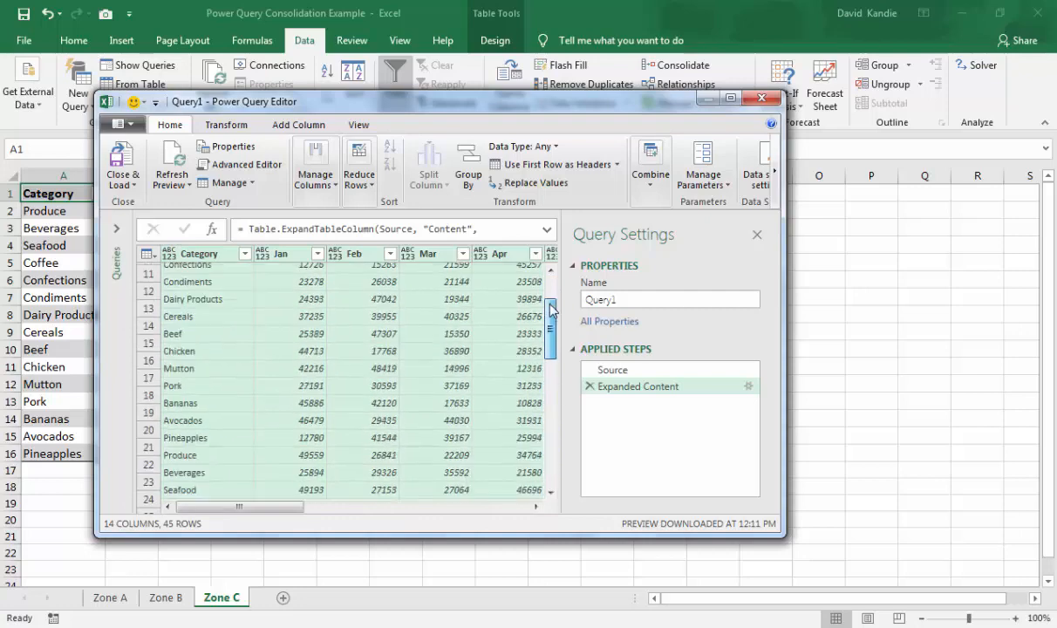
pyautogui.scroll(5, 551, 312)
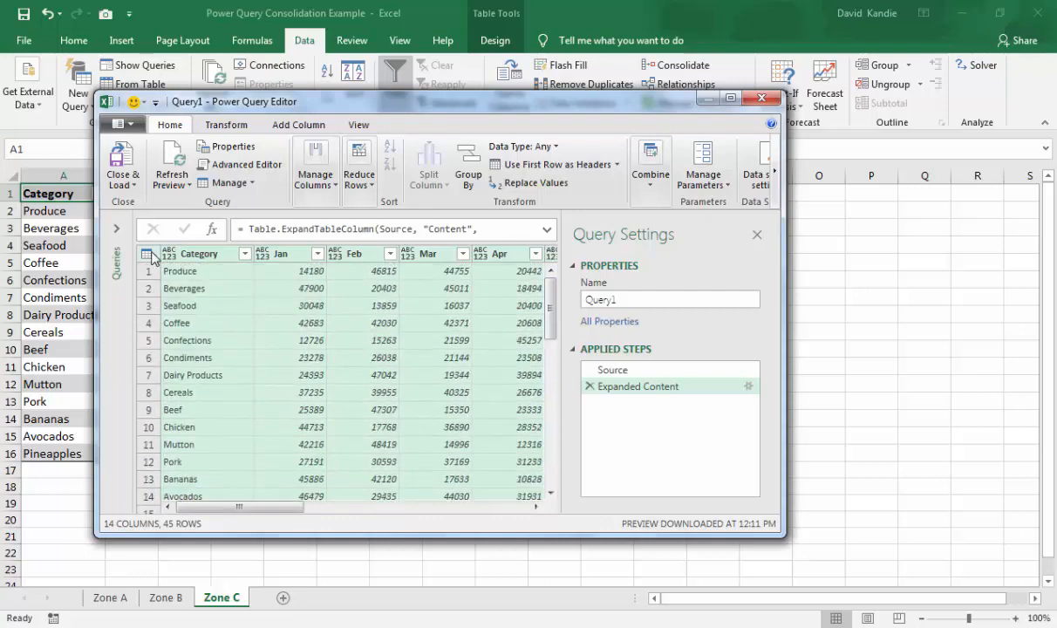
pyautogui.click(148, 254)
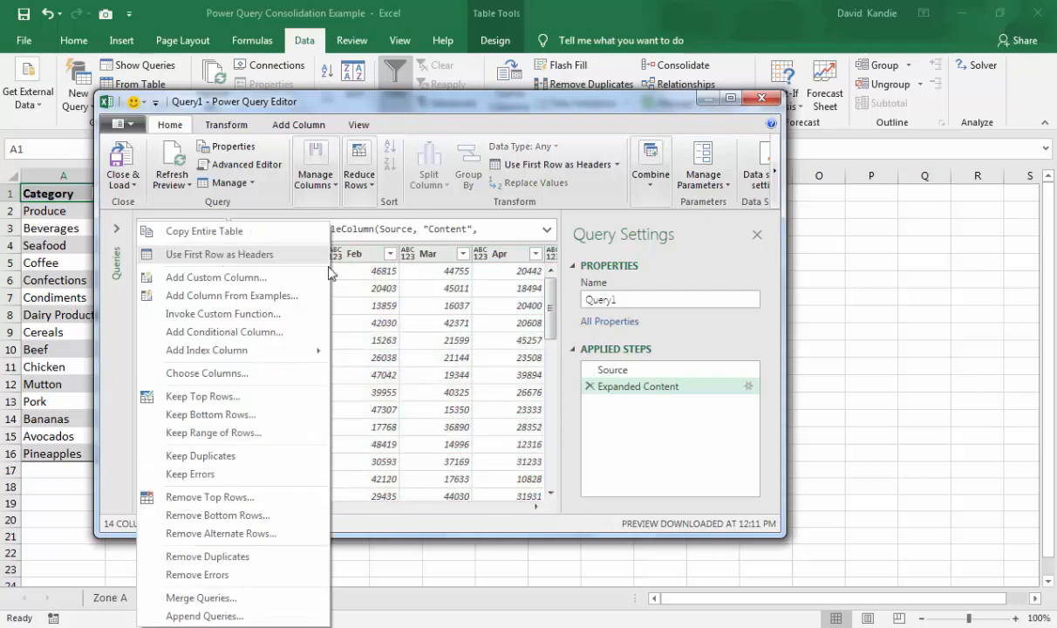
pyautogui.click(365, 288)
pyautogui.click(364, 288)
pyautogui.click(228, 288)
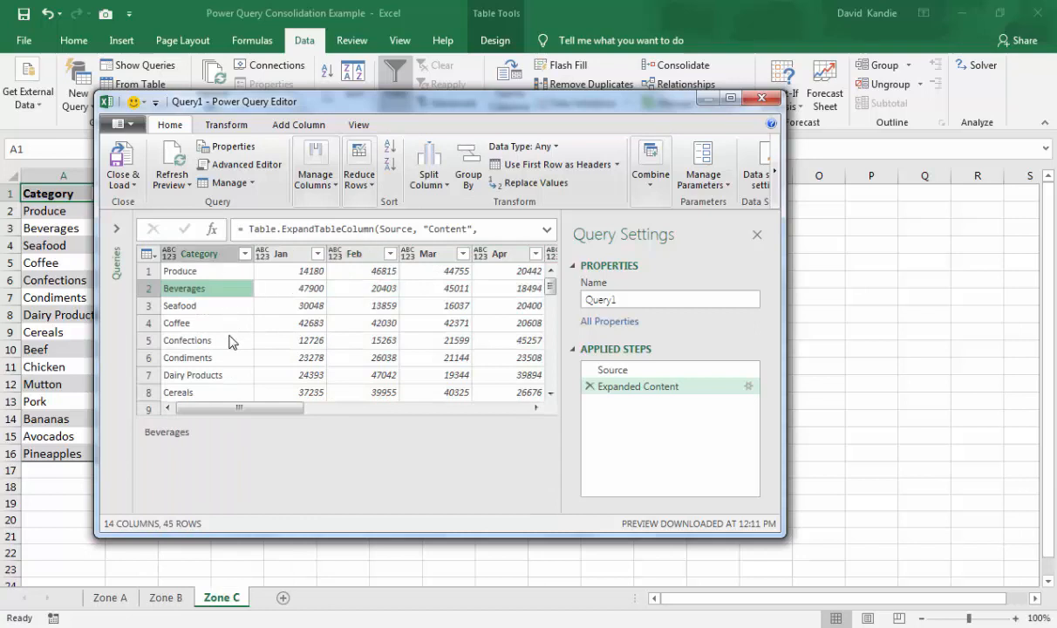
pyautogui.click(218, 323)
pyautogui.click(212, 289)
pyautogui.click(196, 271)
# - Close the Power Query Editor and load the consolidated query into the workbook
pyautogui.click(126, 183)
pyautogui.click(152, 205)
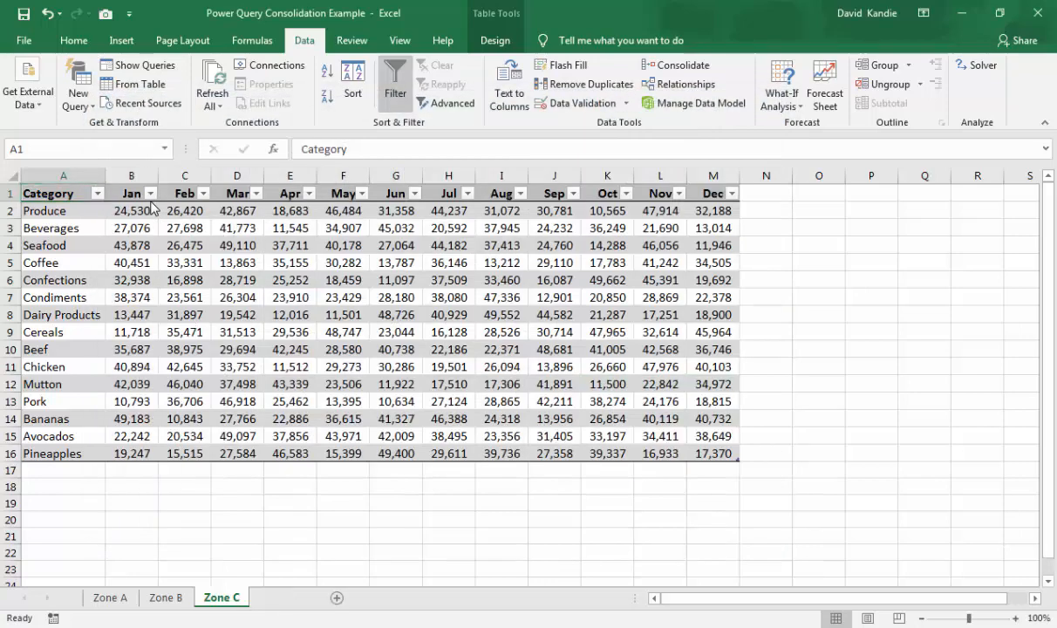